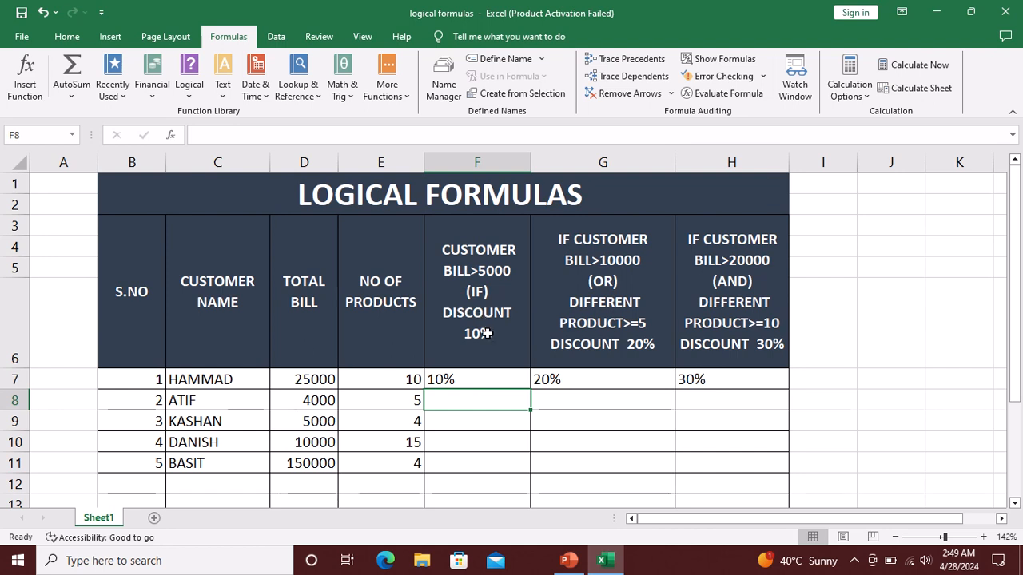
# Open the IF formula in F7 to review how the 10% discount for bills over 5000 is calculated
pyautogui.click(476, 379)
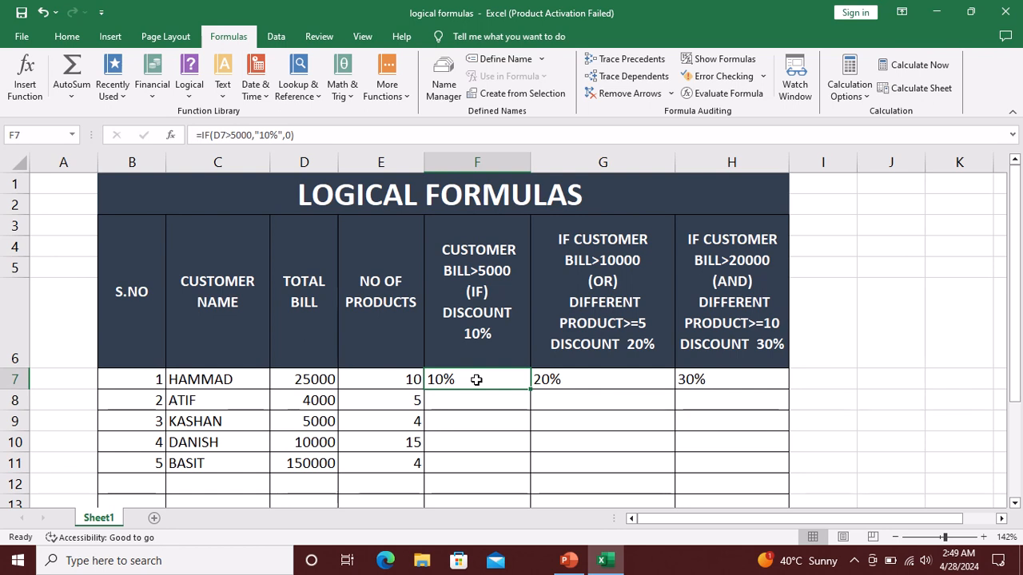
pyautogui.doubleClick(476, 380)
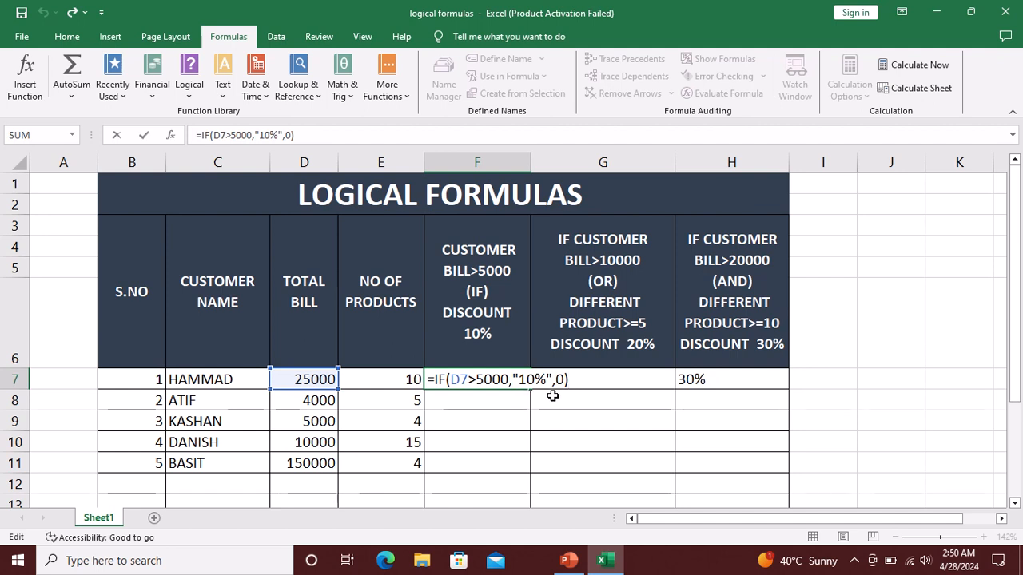
pyautogui.click(507, 401)
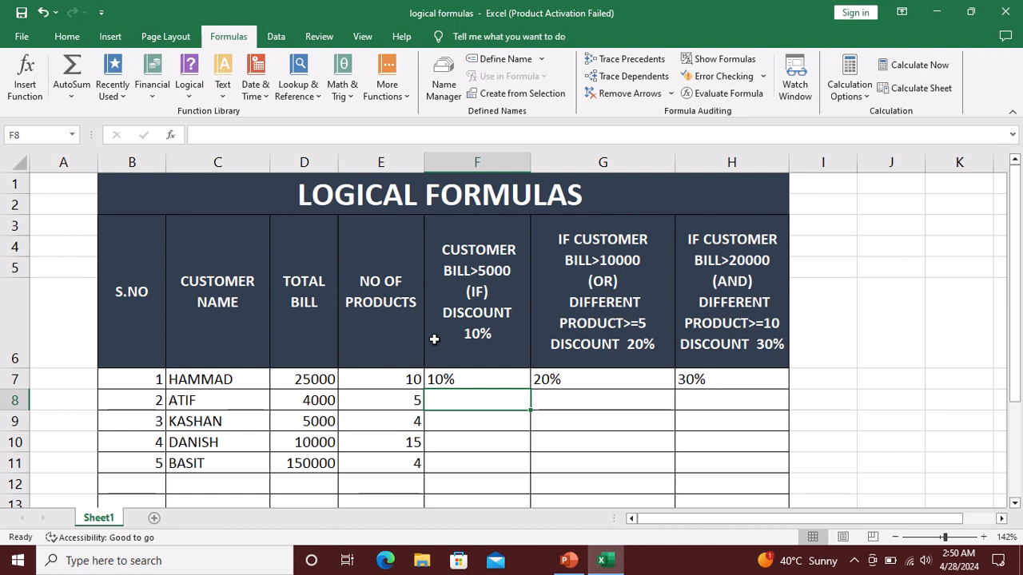
# Fill the IF discount formula from F7 down to F11 and check rows 8 and 9 against their total bills
pyautogui.click(500, 381)
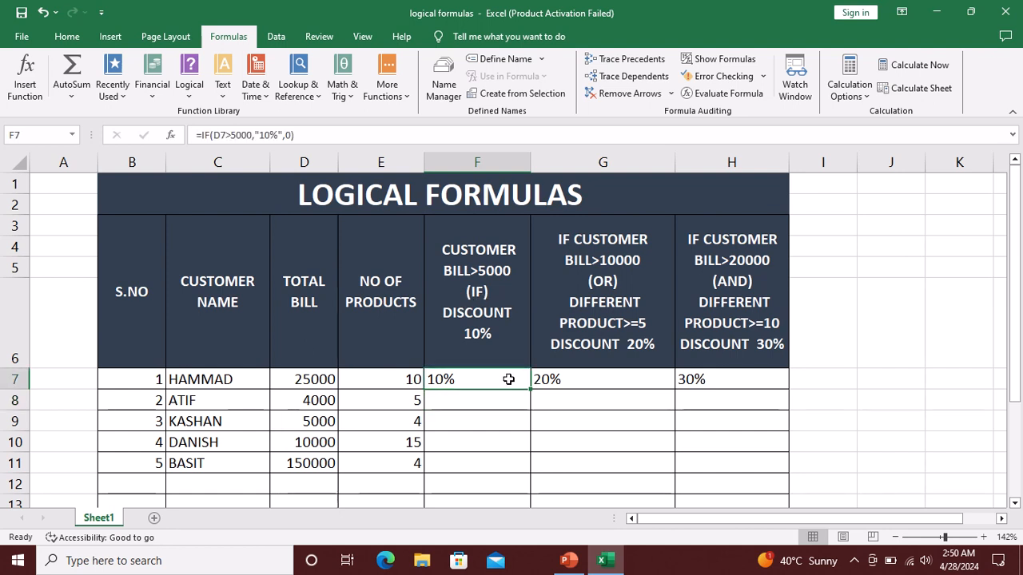
pyautogui.moveTo(533, 434); pyautogui.dragTo(538, 471)
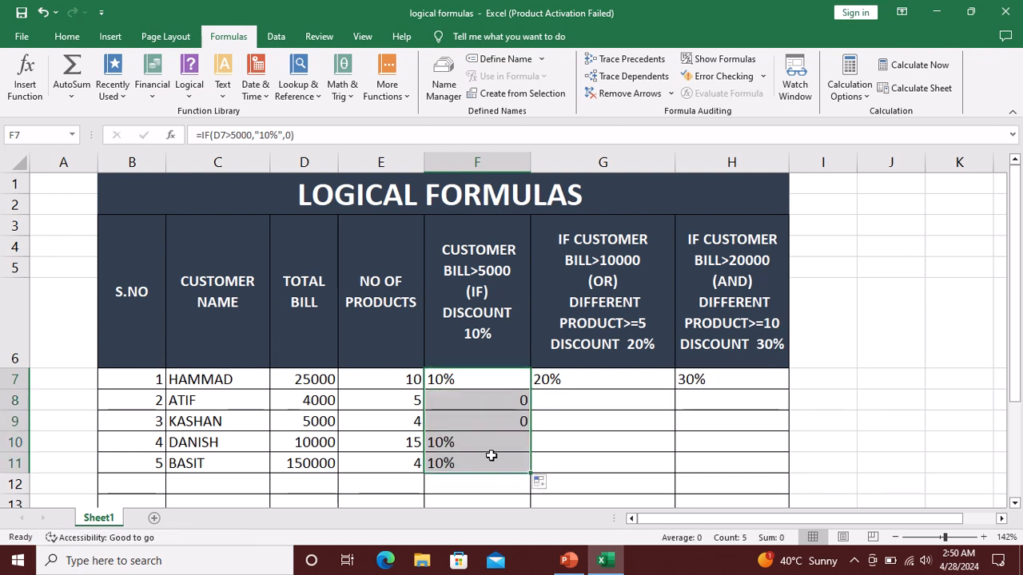
pyautogui.click(479, 399)
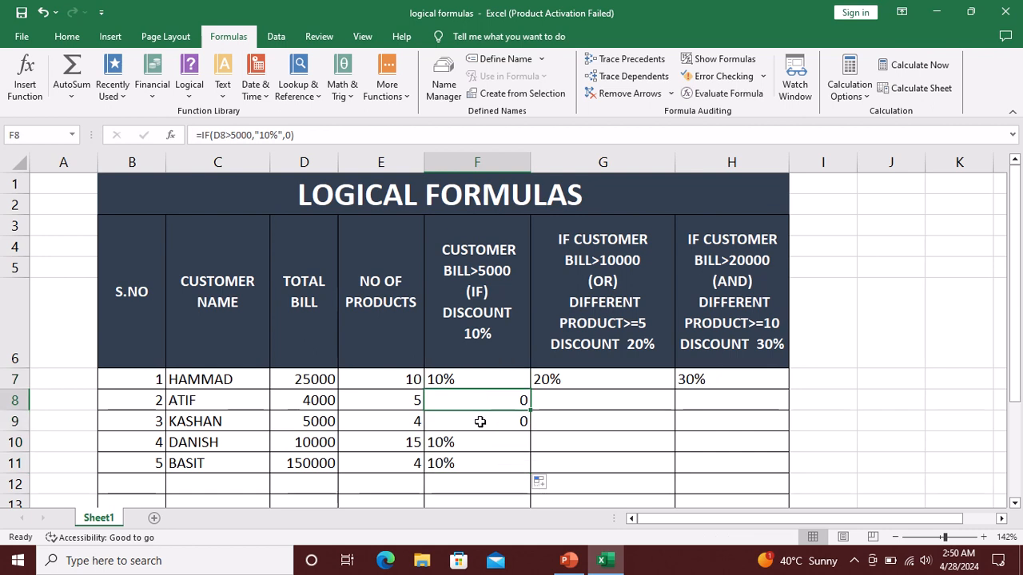
pyautogui.click(314, 410)
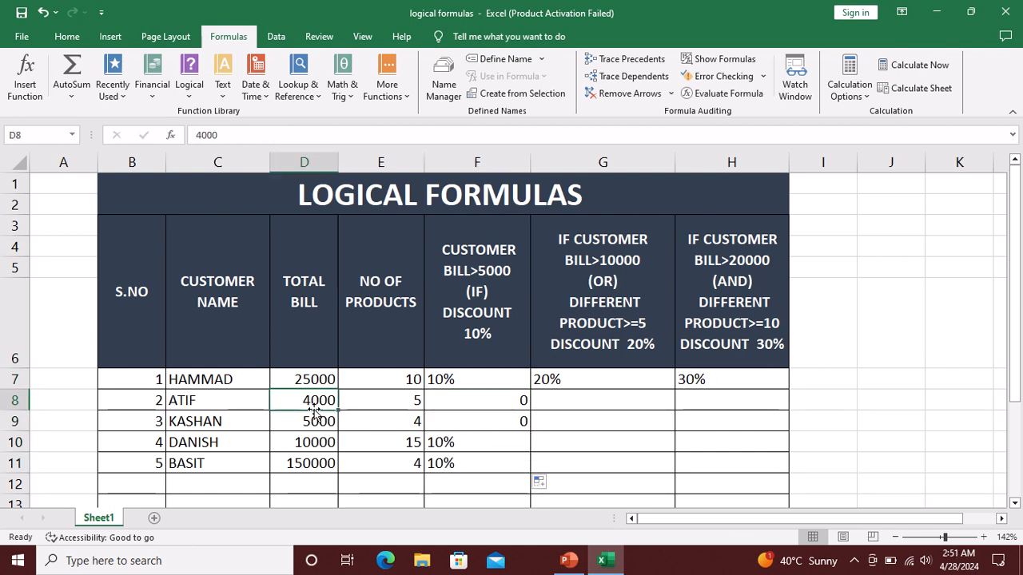
pyautogui.click(314, 421)
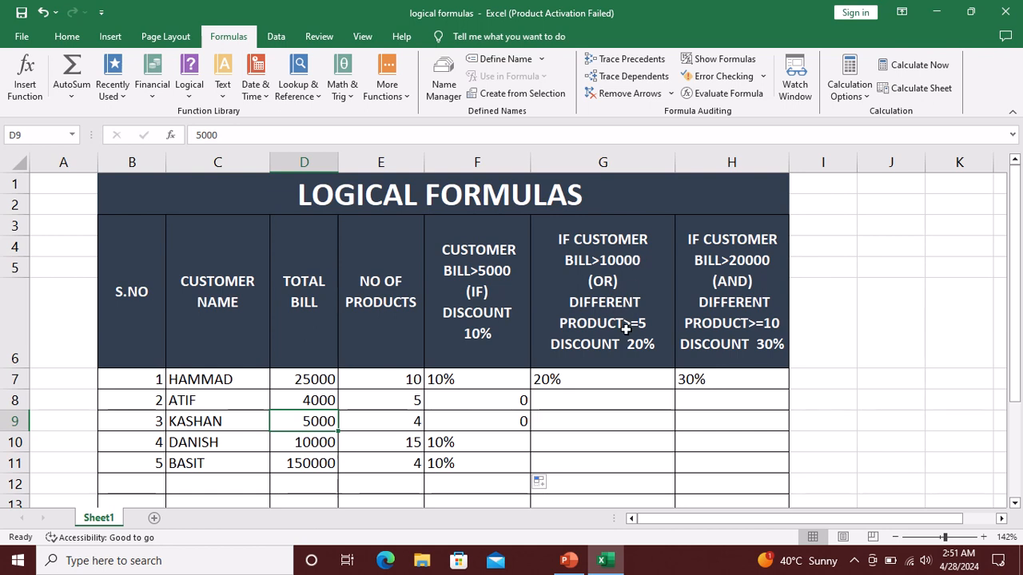
# Open the OR formula in G7 to review the 20% discount condition on bill and product count
pyautogui.click(621, 380)
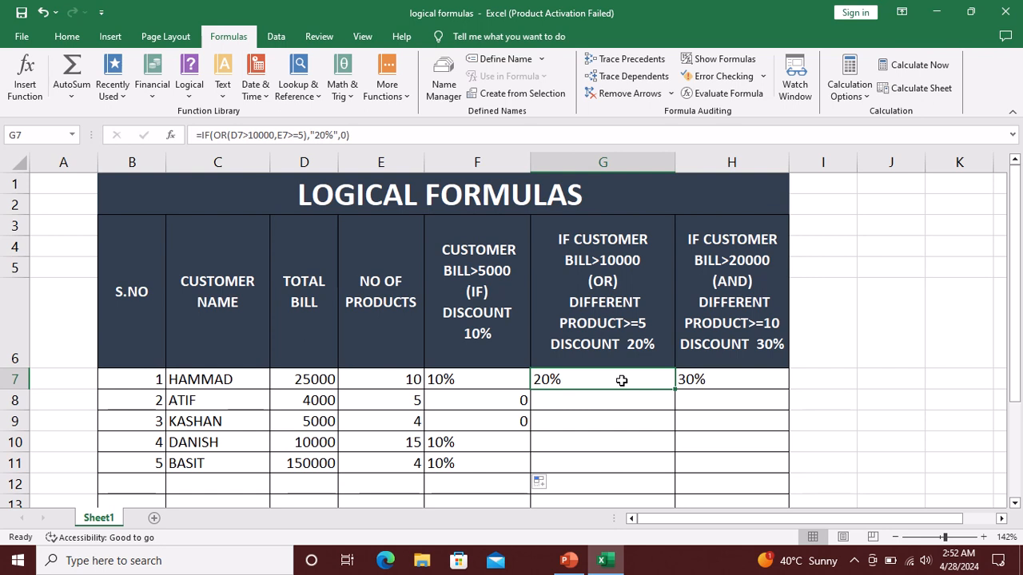
pyautogui.press('F2')
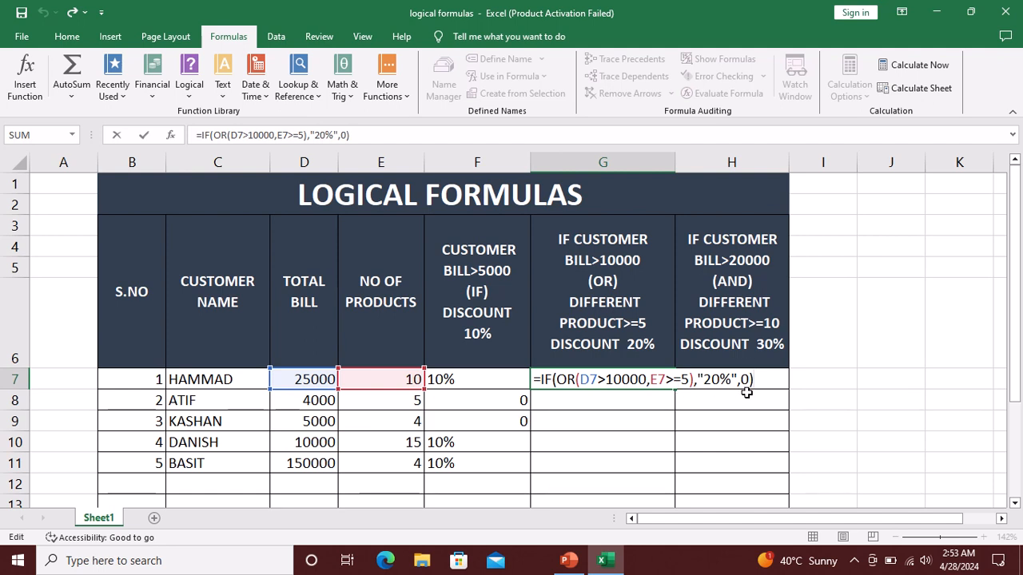
pyautogui.press('Return')
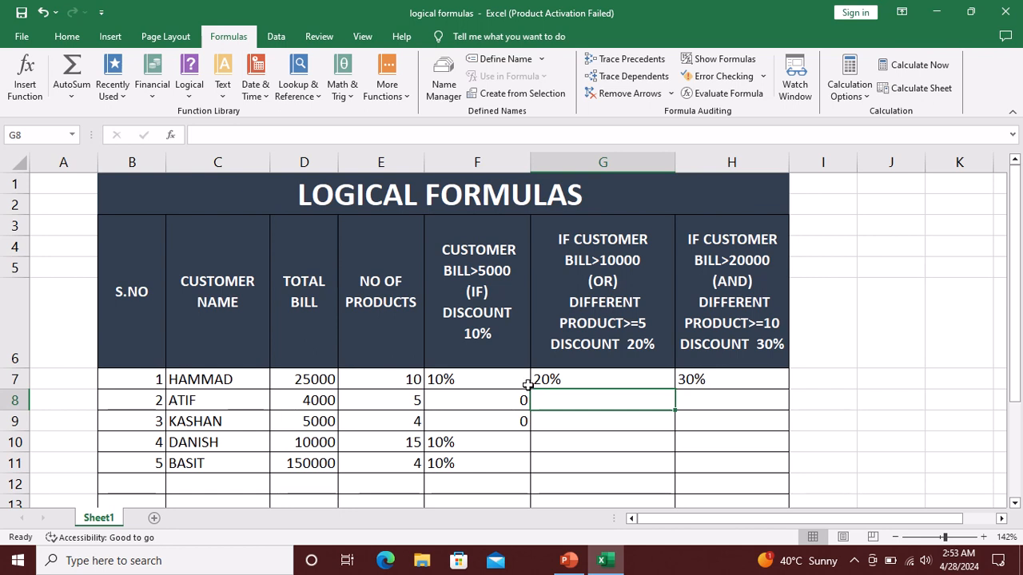
# Fill the OR discount formula from G7 down to G11
pyautogui.click(578, 377)
pyautogui.moveTo(676, 389); pyautogui.dragTo(669, 464)
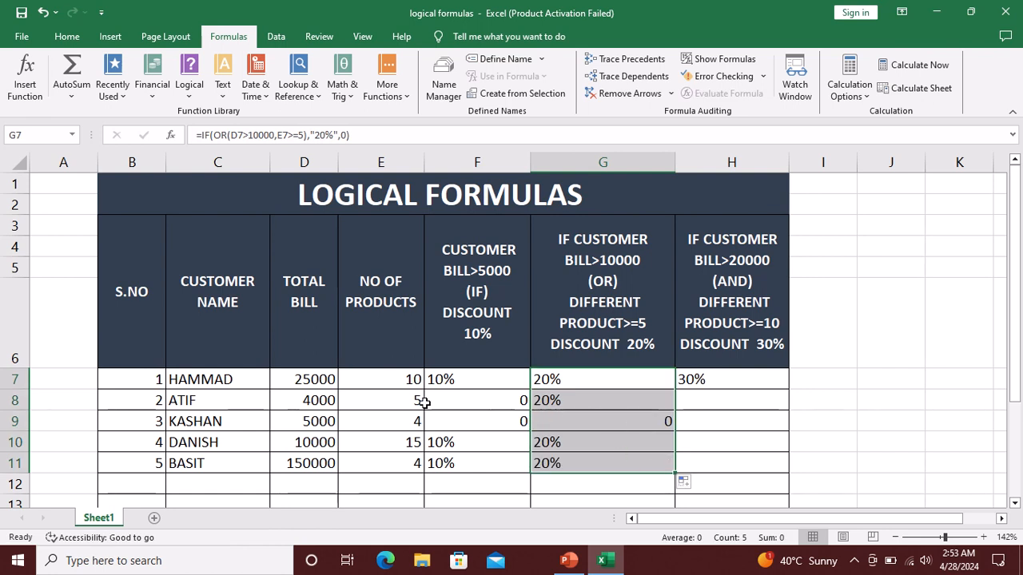
# Compare the bills and product counts of rows 8 to 10 with their OR discount results
pyautogui.click(312, 399)
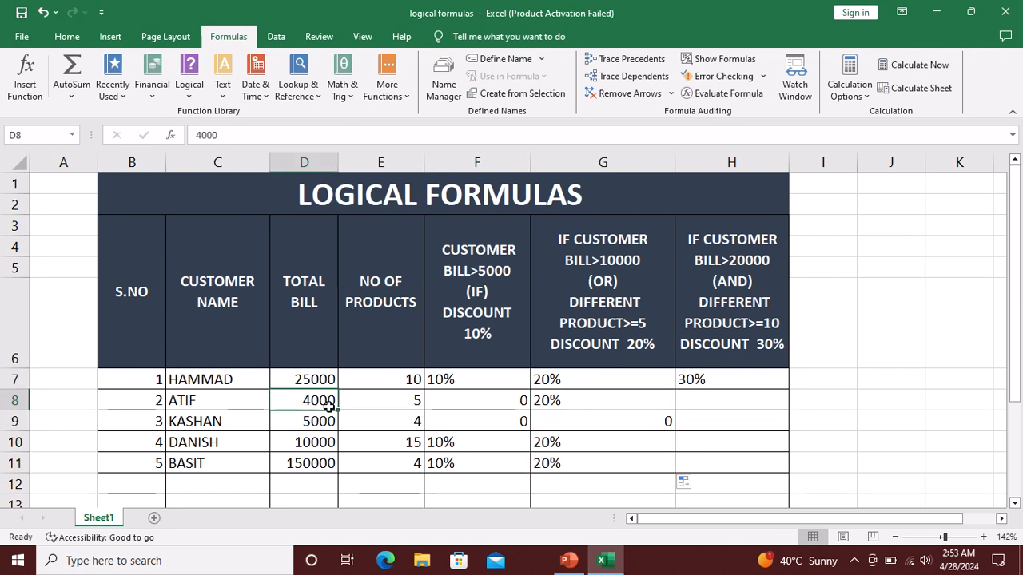
pyautogui.click(393, 406)
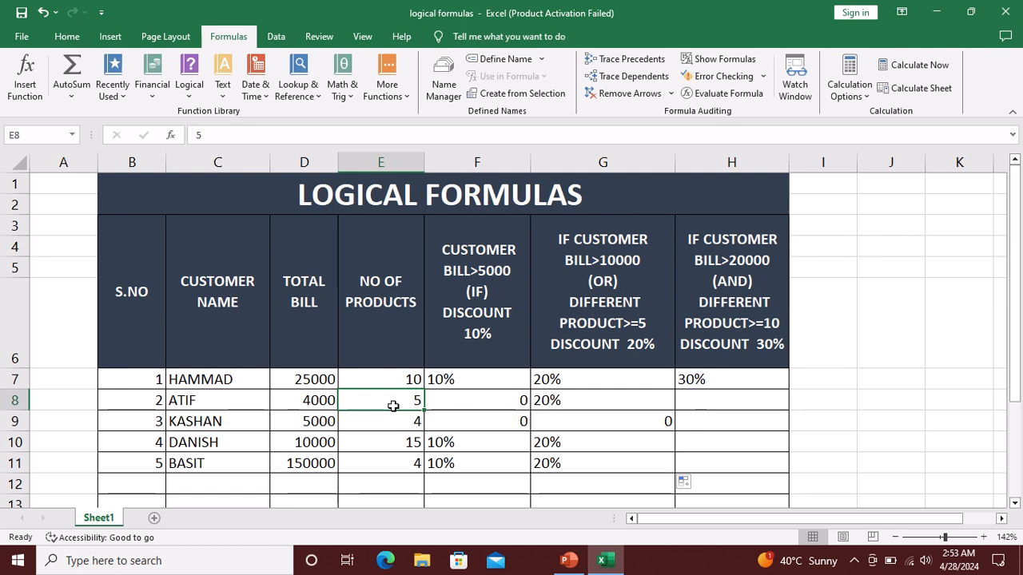
pyautogui.click(580, 411)
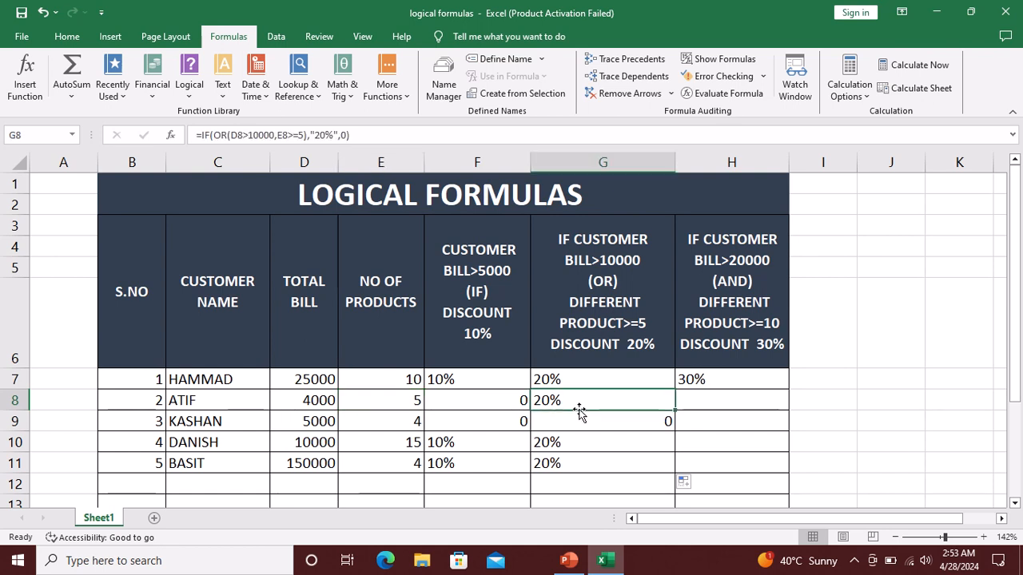
pyautogui.click(297, 404)
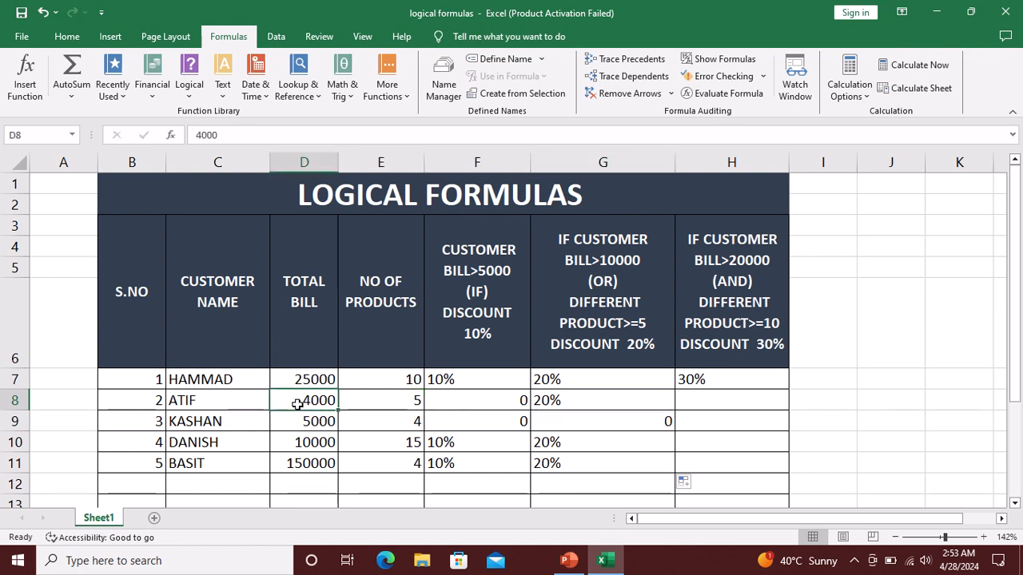
pyautogui.click(403, 405)
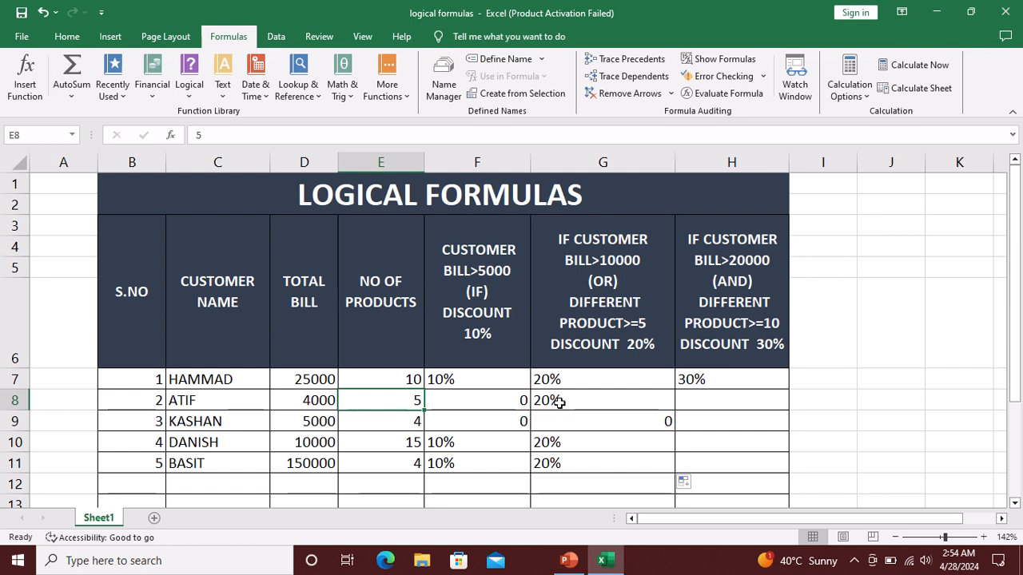
pyautogui.click(563, 426)
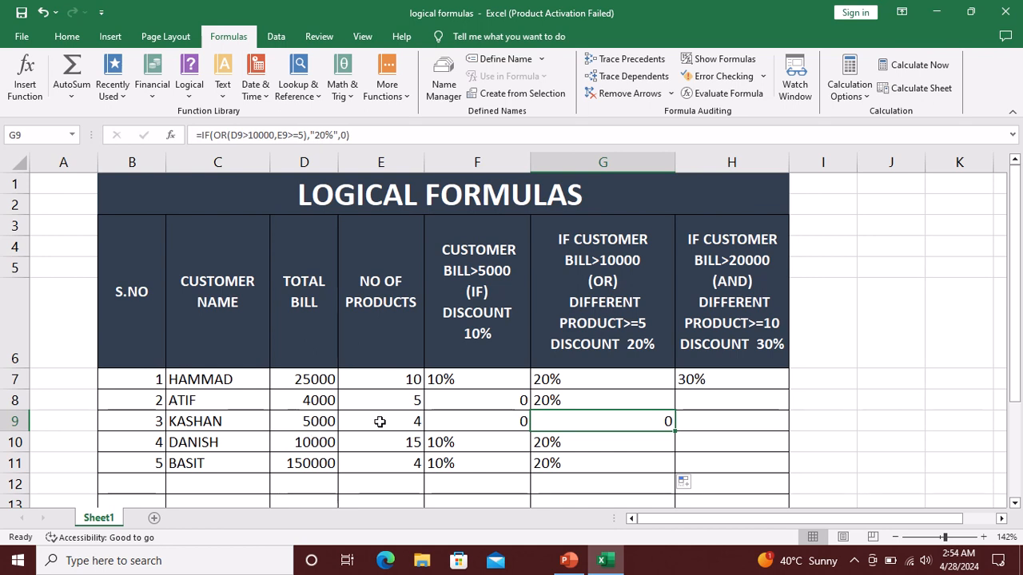
pyautogui.click(555, 445)
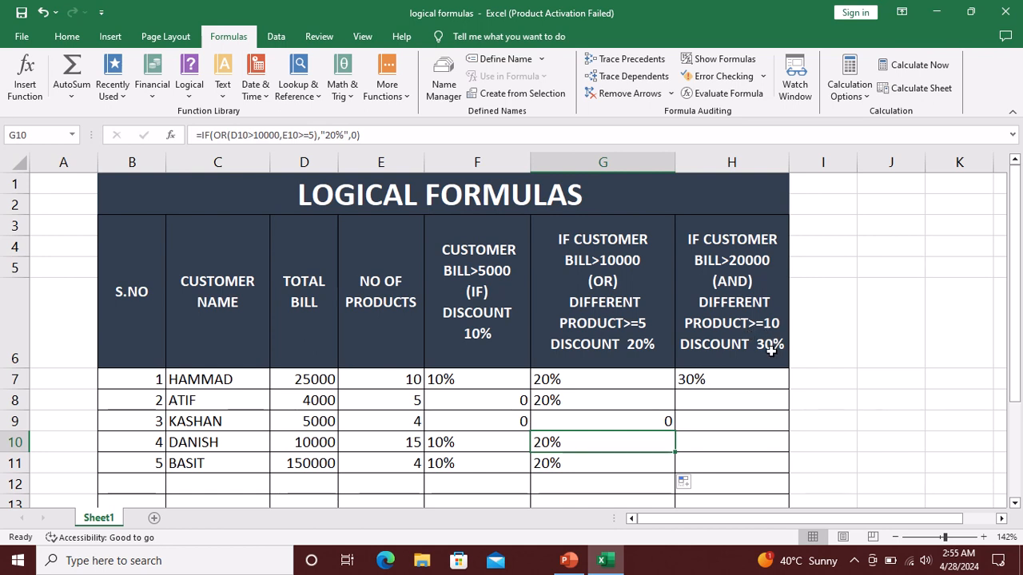
# Open the AND formula in H7 to review the 30% discount condition on bill and product count
pyautogui.click(743, 384)
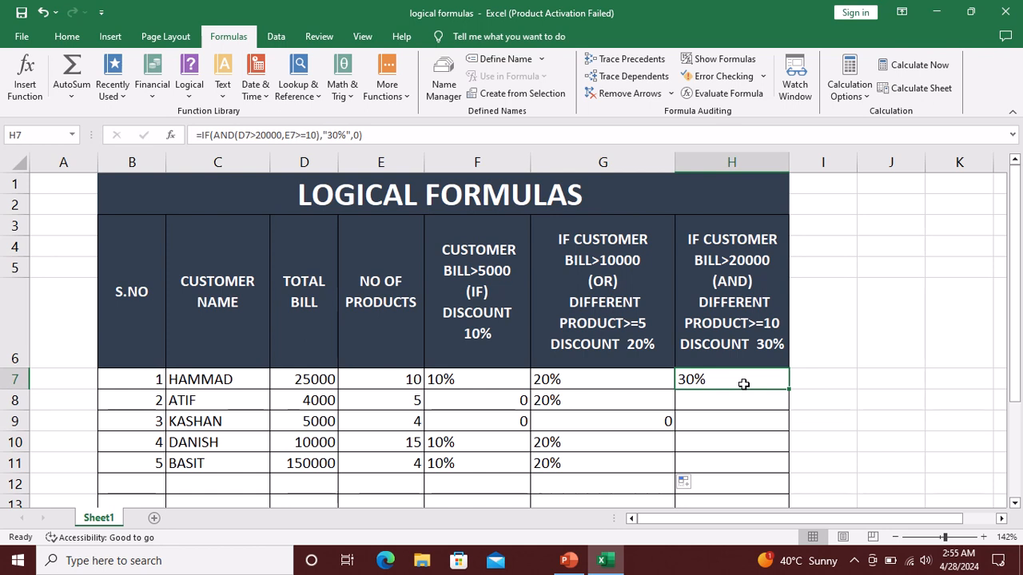
pyautogui.doubleClick(743, 384)
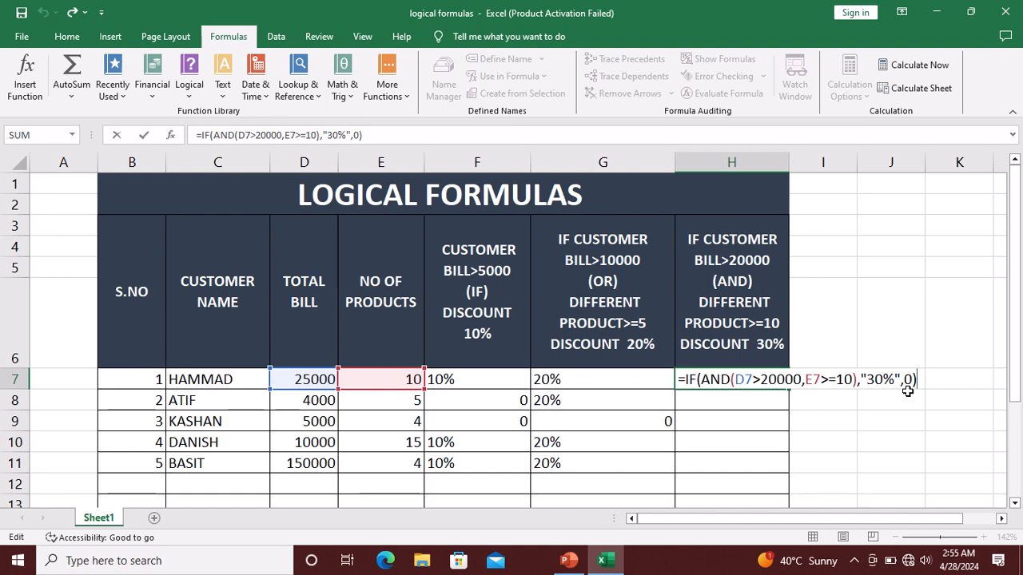
pyautogui.press('Return')
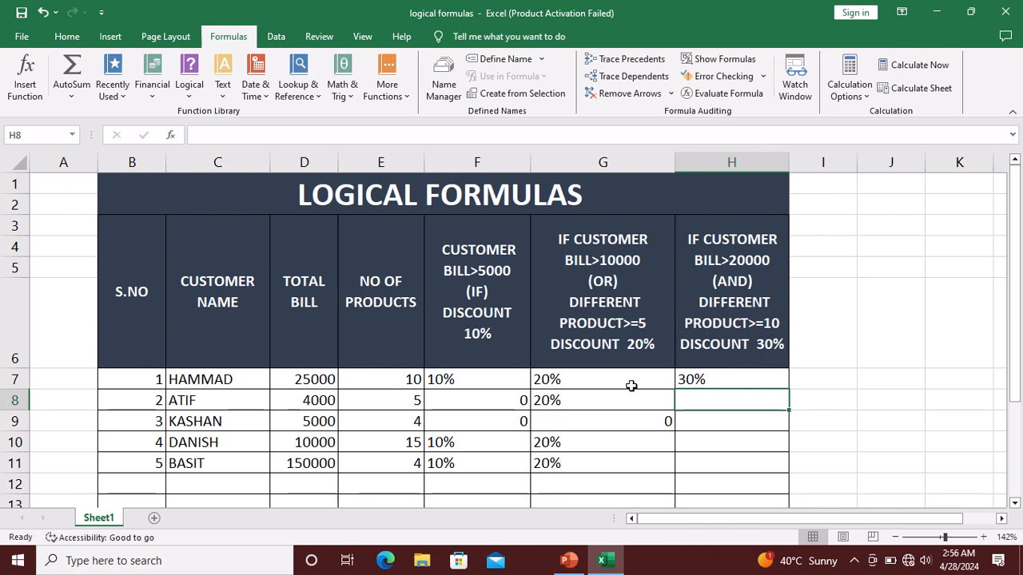
# Fill the AND discount formula from H7 down to H11
pyautogui.click(717, 378)
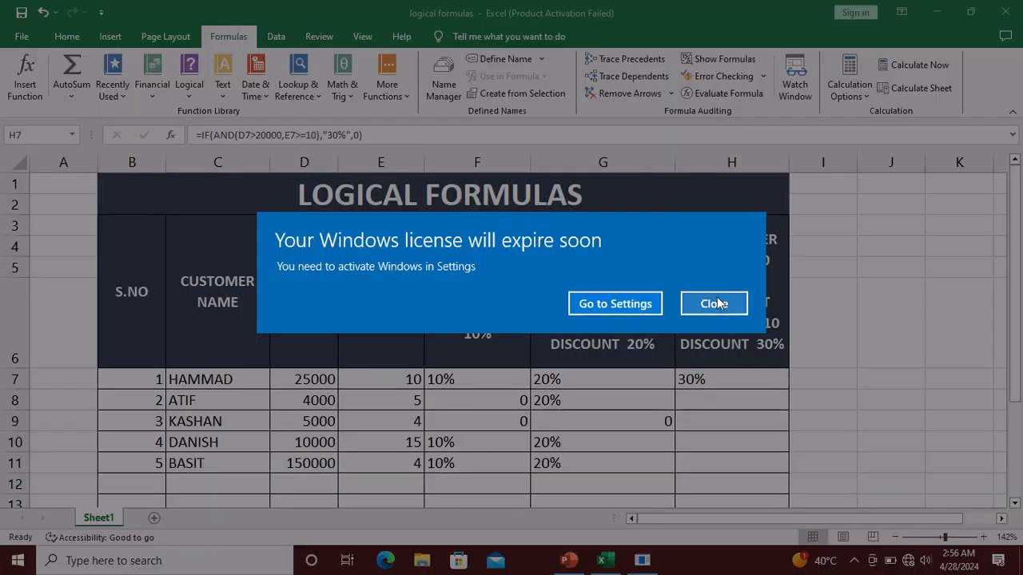
pyautogui.click(717, 304)
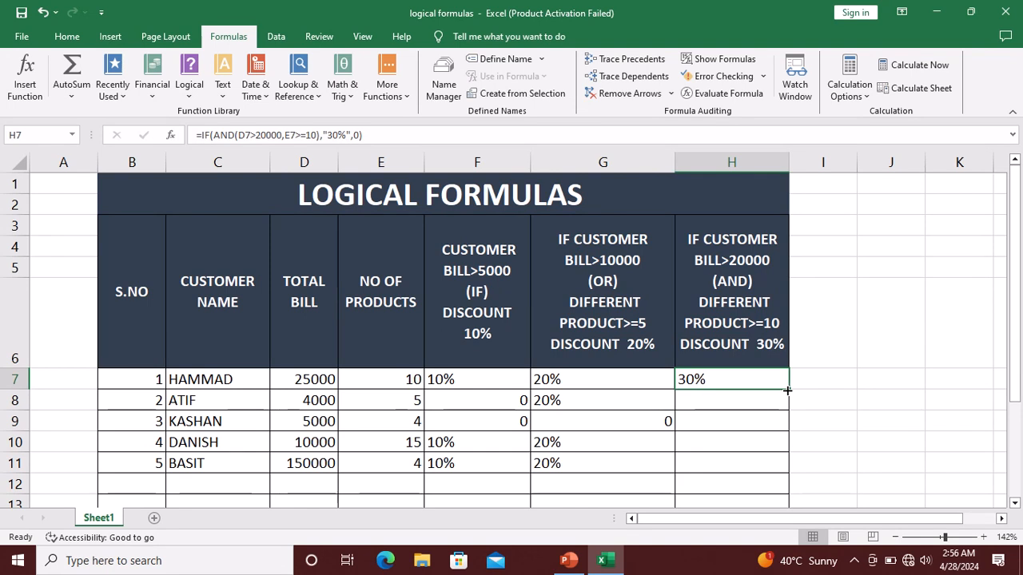
pyautogui.moveTo(790, 392); pyautogui.dragTo(781, 466)
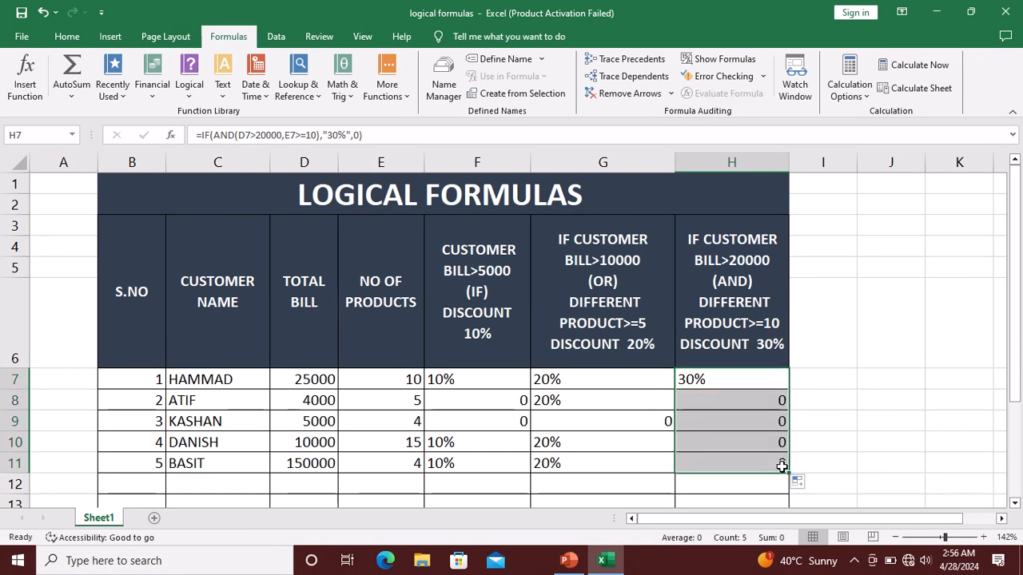
# Check each row's bill and product count against its AND discount result, dismissing the Windows licence pop-ups
pyautogui.click(713, 398)
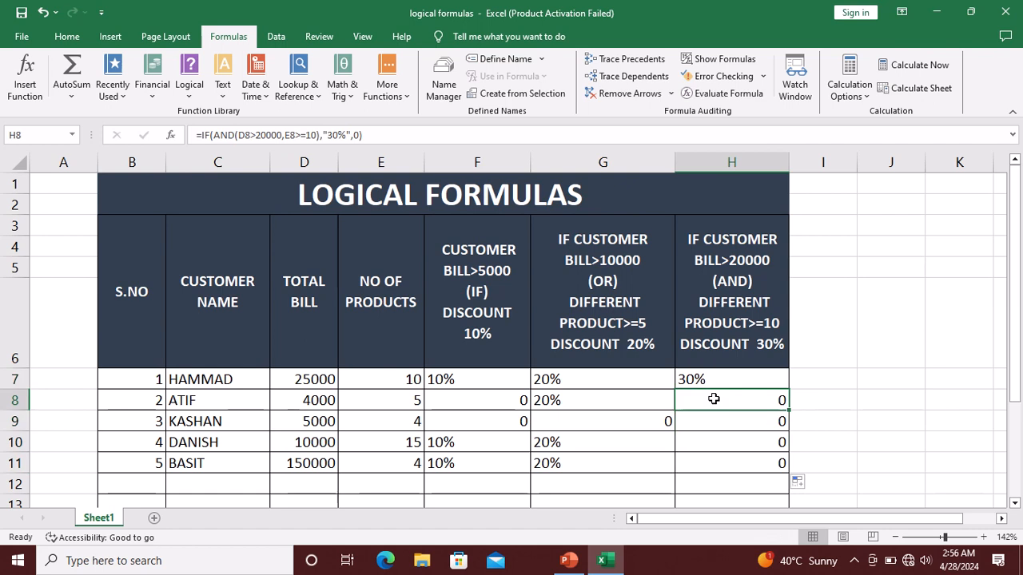
pyautogui.click(311, 404)
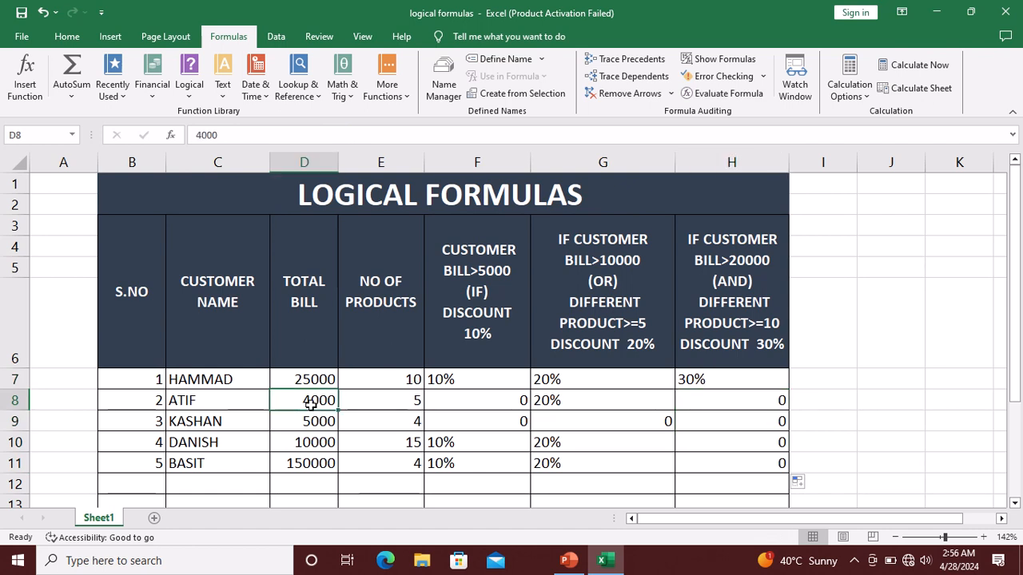
pyautogui.click(375, 401)
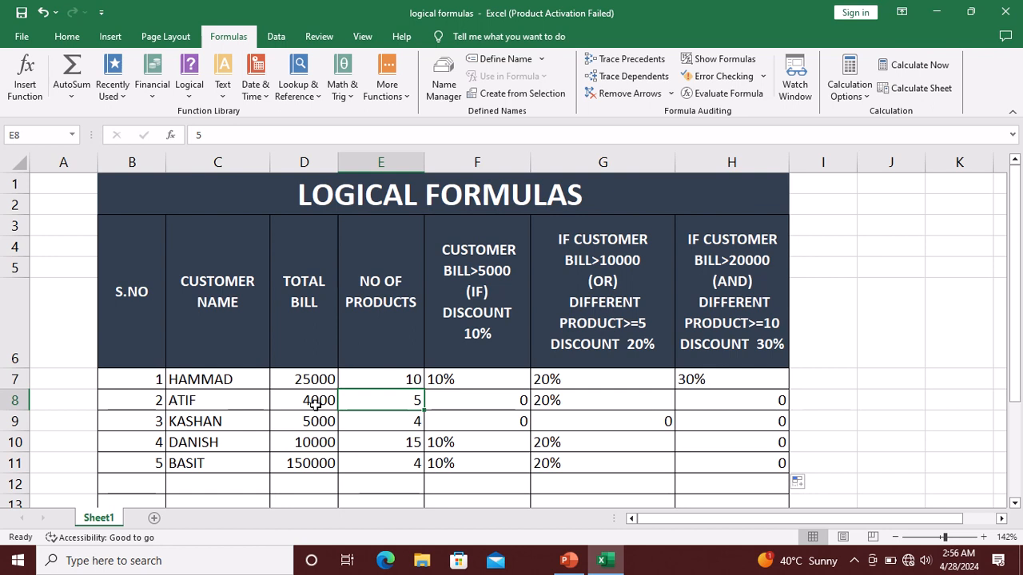
pyautogui.click(758, 399)
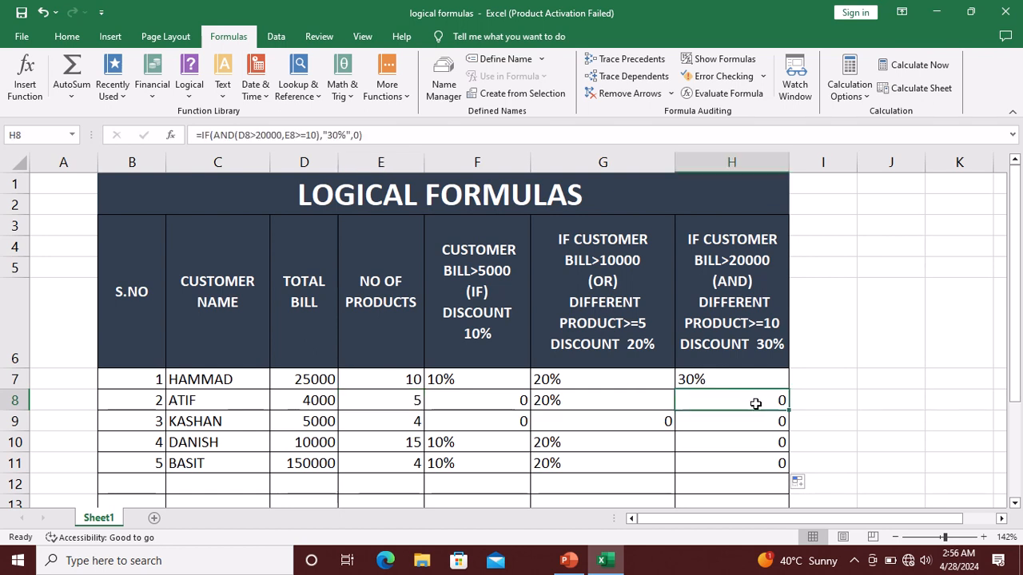
pyautogui.click(751, 421)
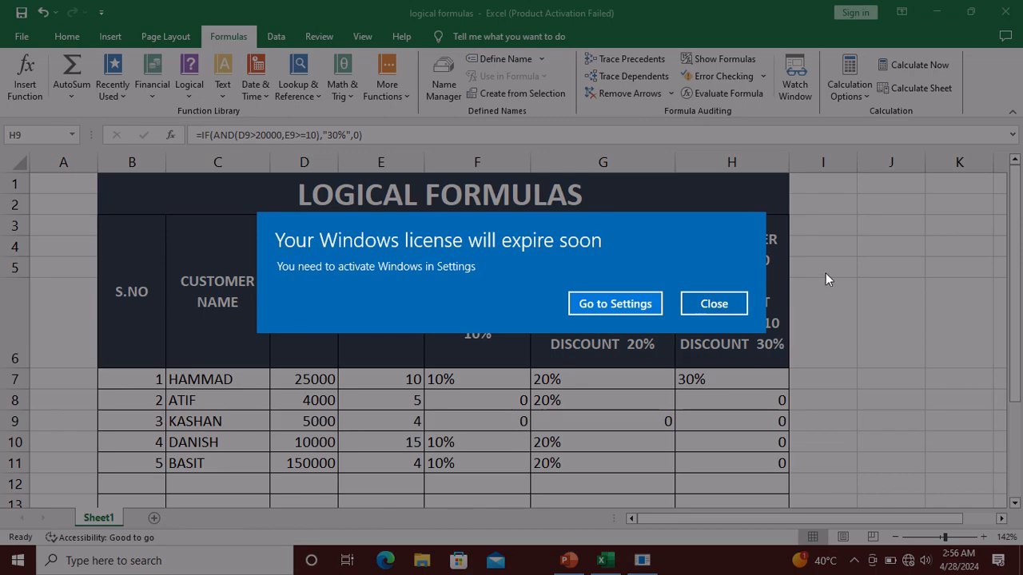
pyautogui.click(714, 305)
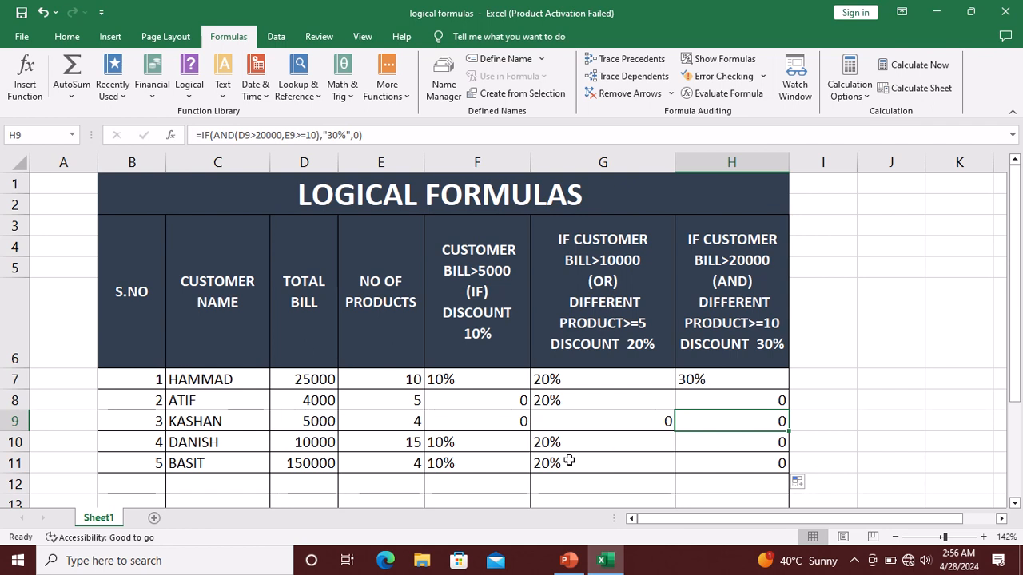
pyautogui.click(312, 449)
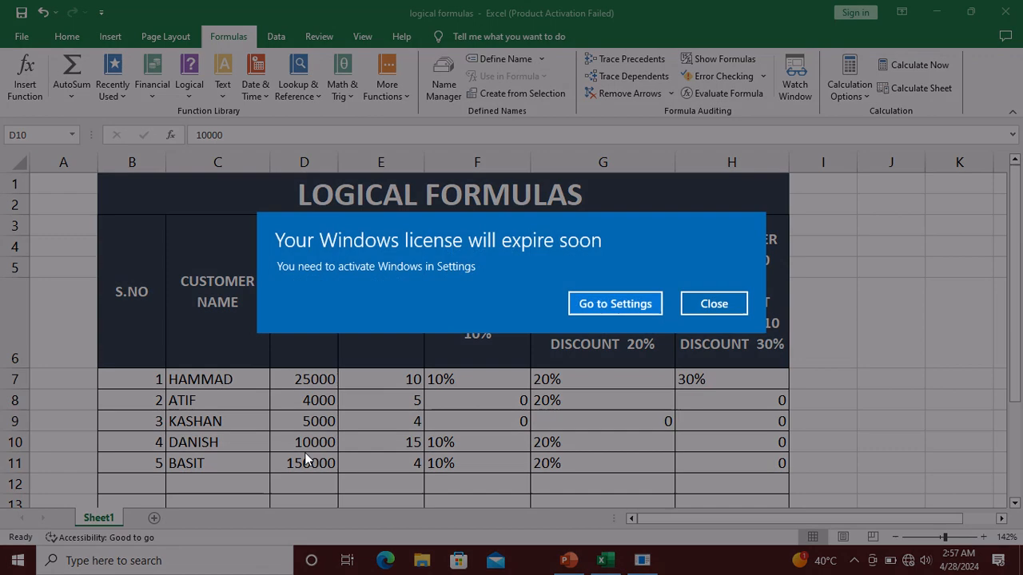
pyautogui.click(740, 304)
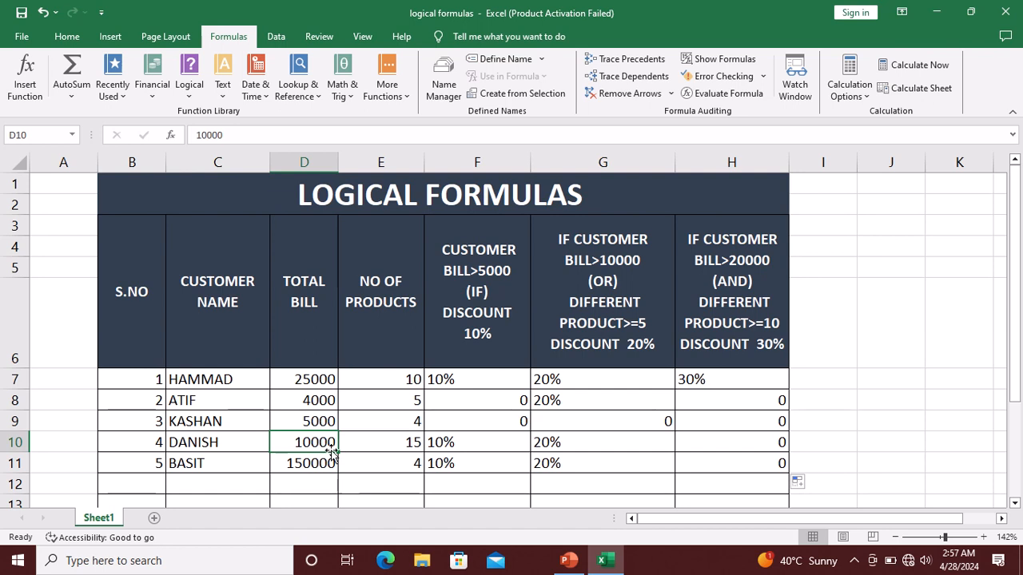
pyautogui.click(380, 447)
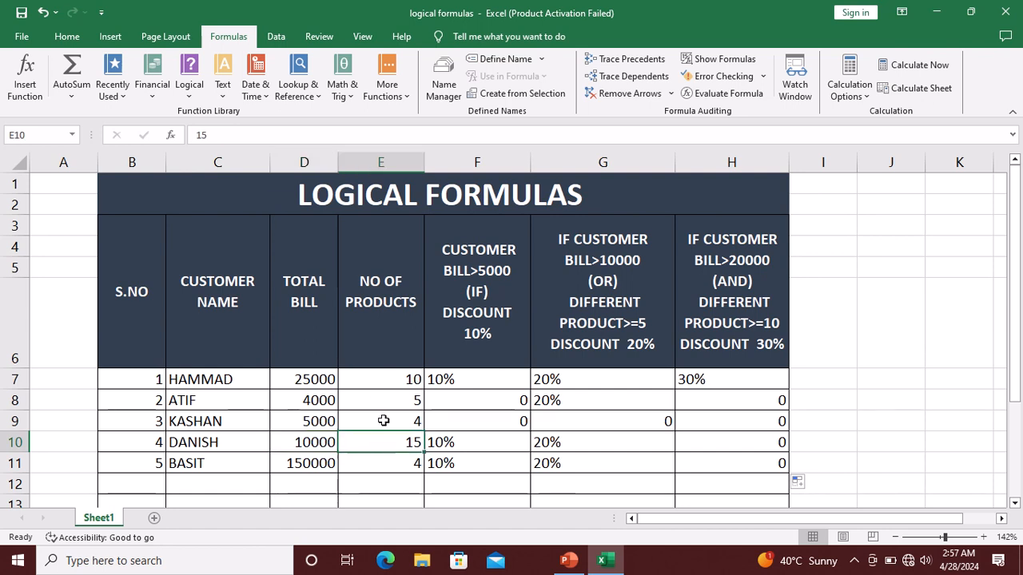
pyautogui.click(699, 441)
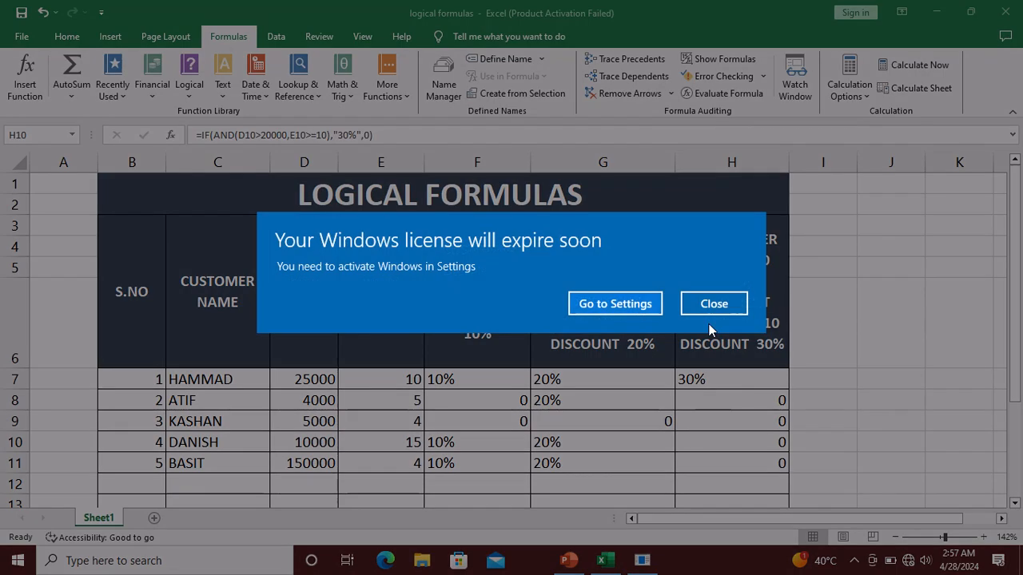
pyautogui.click(710, 307)
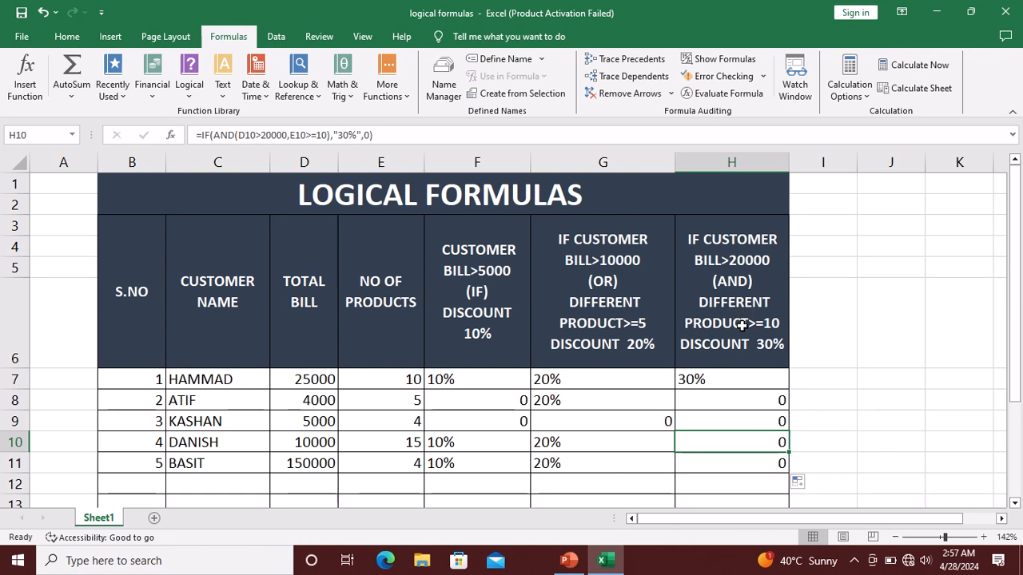
pyautogui.click(719, 376)
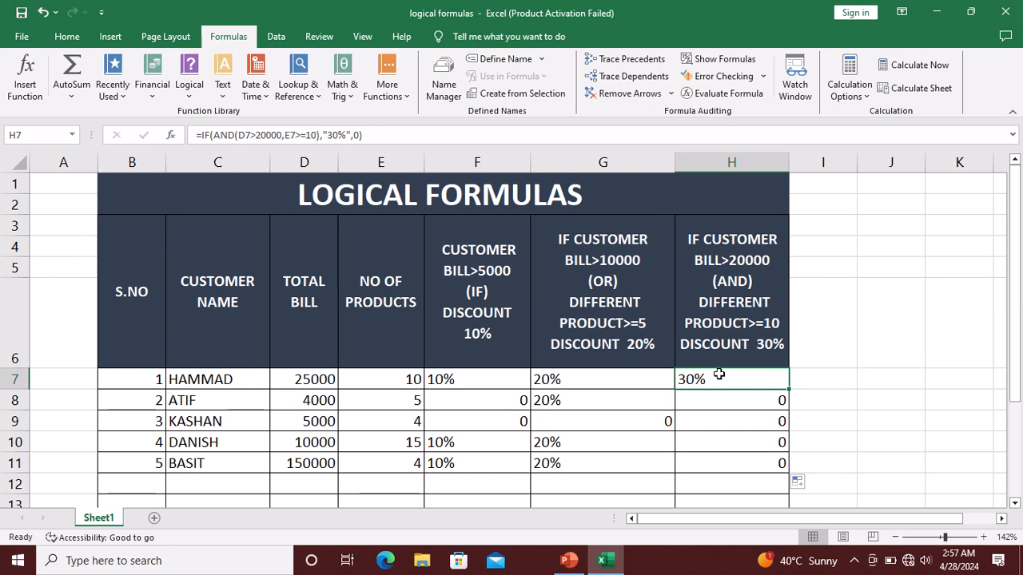